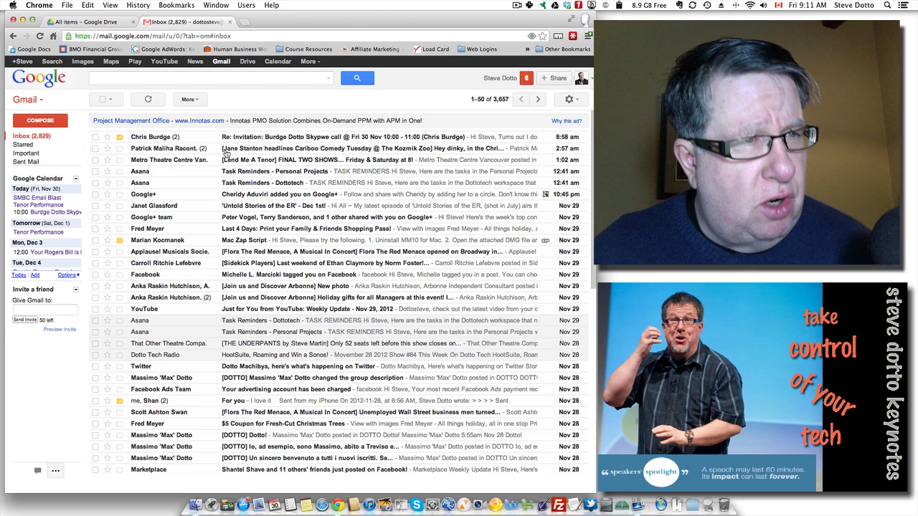
Start a new message and try attaching the 70 MB EvernoteSharing.mov from the computer.
{"action": "mouse_move", "coordinate": [61, 154]}
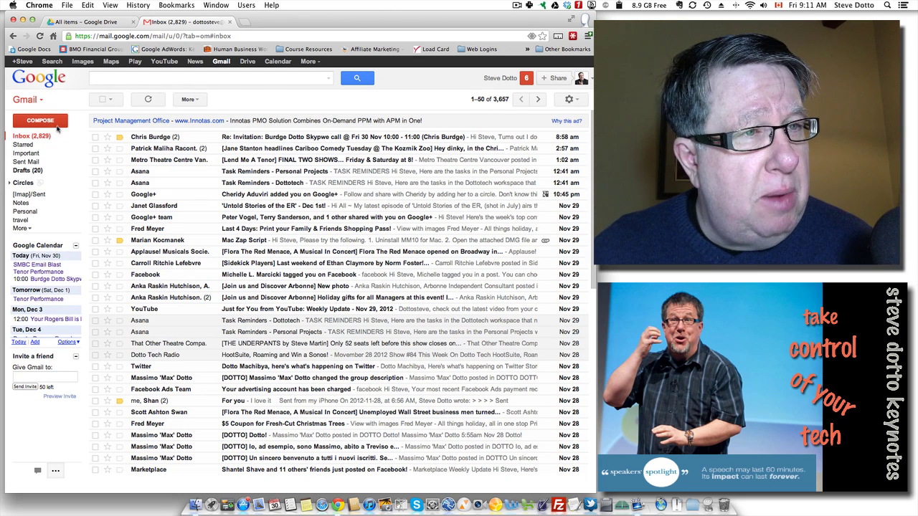
{"action": "left_click", "coordinate": [48, 125]}
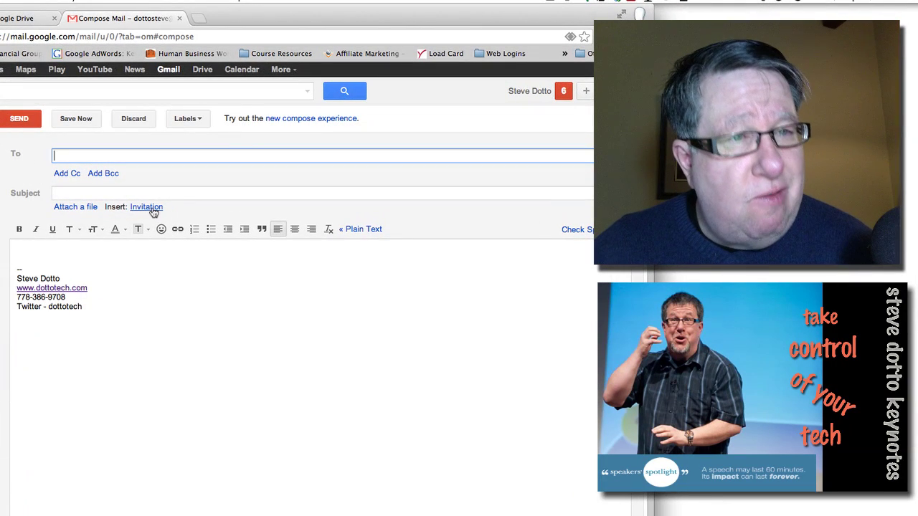
{"action": "left_click", "coordinate": [63, 207]}
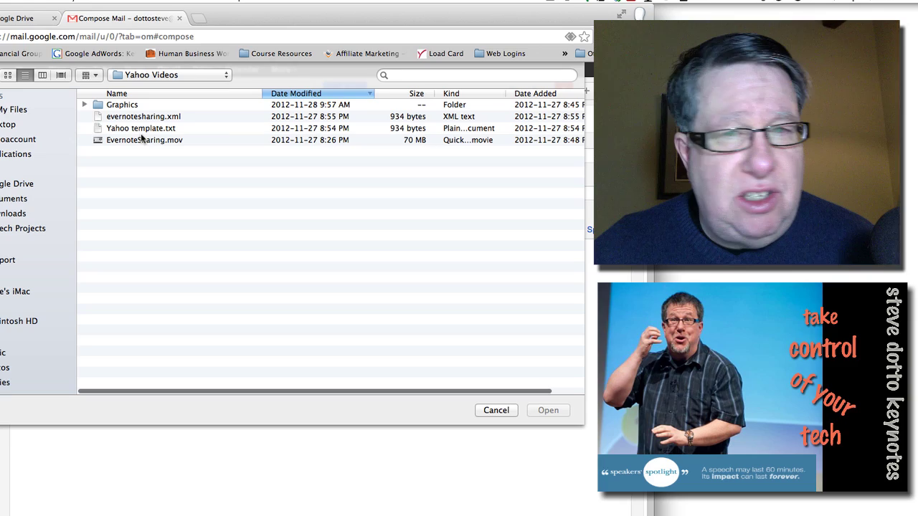
{"action": "left_click", "coordinate": [137, 140]}
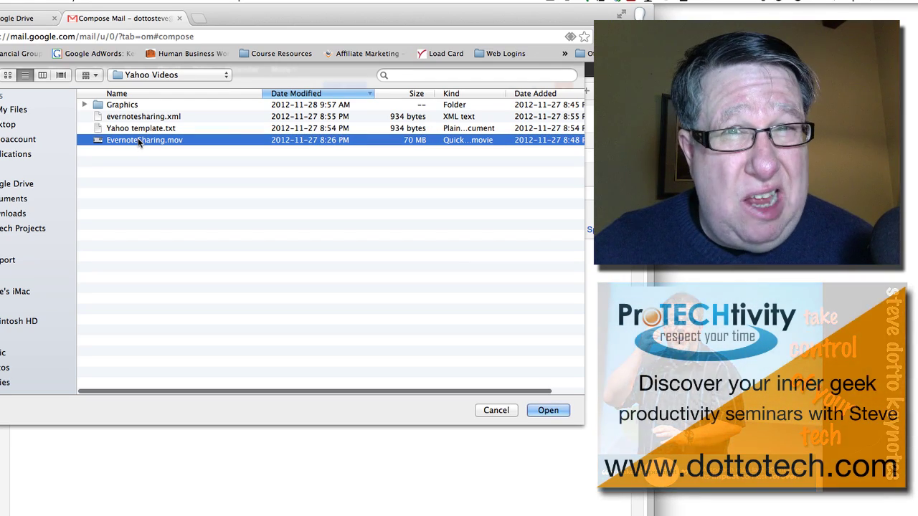
{"action": "left_click", "coordinate": [548, 418]}
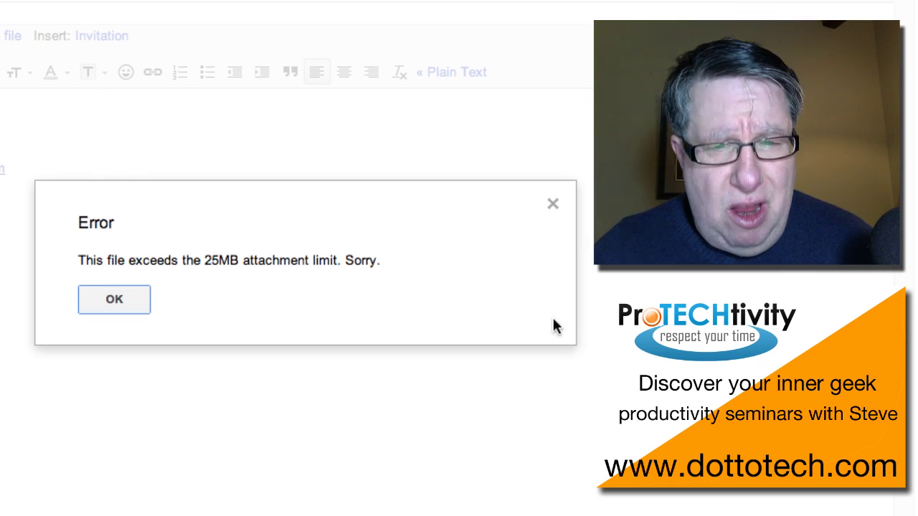
Close the 25MB attachment-limit error, leaving a blank message.
{"action": "left_click", "coordinate": [557, 205]}
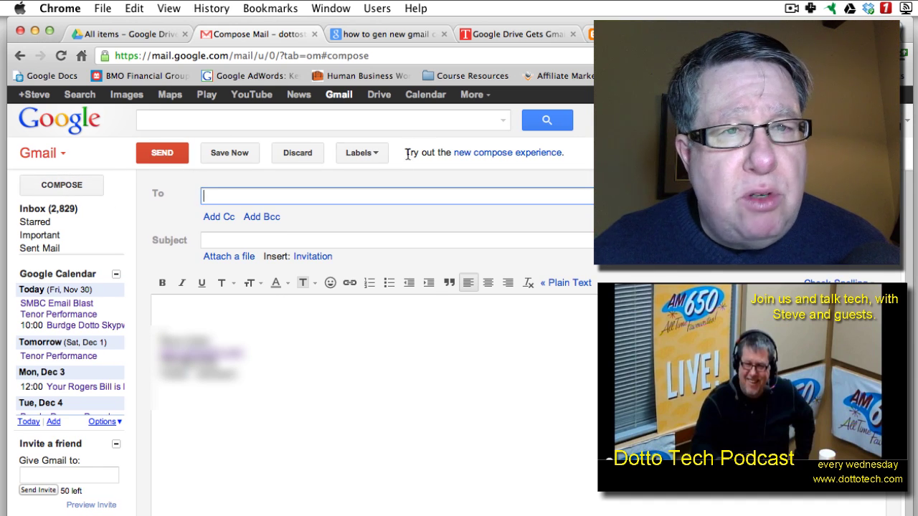
Switch to the new compose experience and dismiss its walkthrough overlay.
{"action": "left_click", "coordinate": [496, 155]}
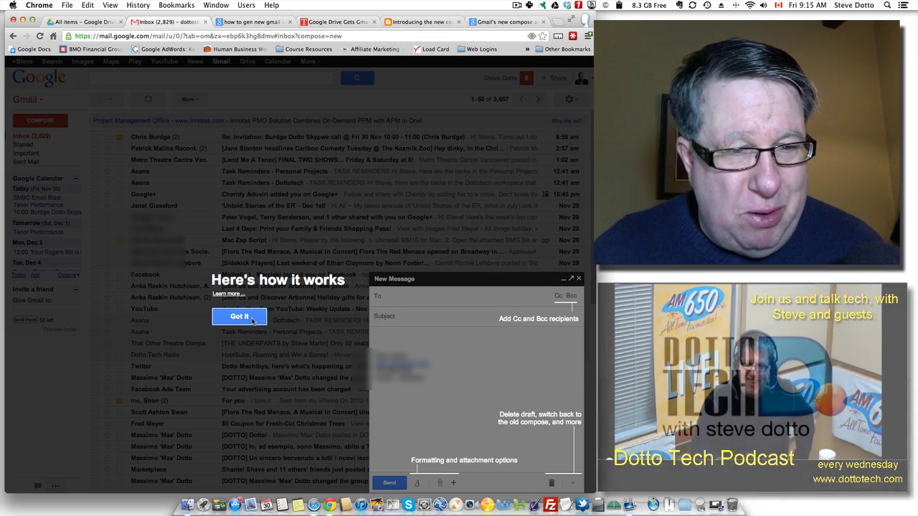
{"action": "left_click", "coordinate": [240, 317]}
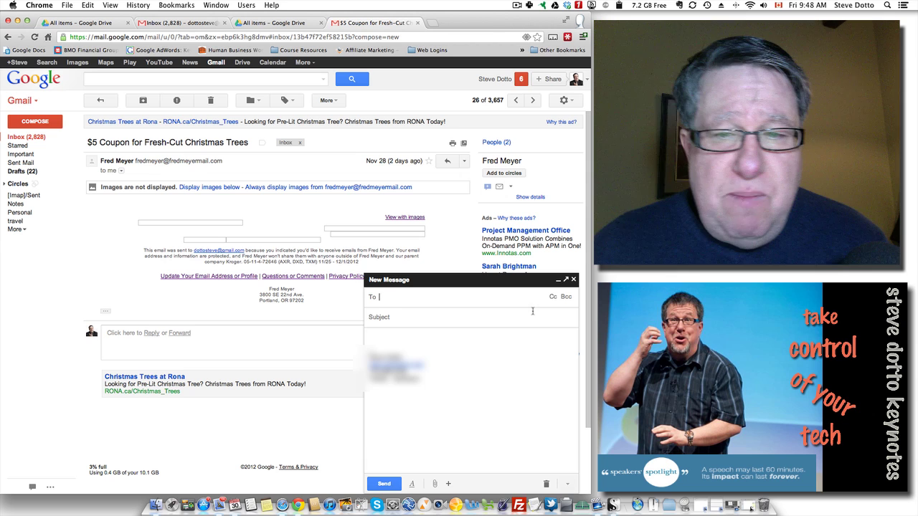
Pop the New Message draft out into a separate Compose Mail window.
{"action": "left_click", "coordinate": [565, 280]}
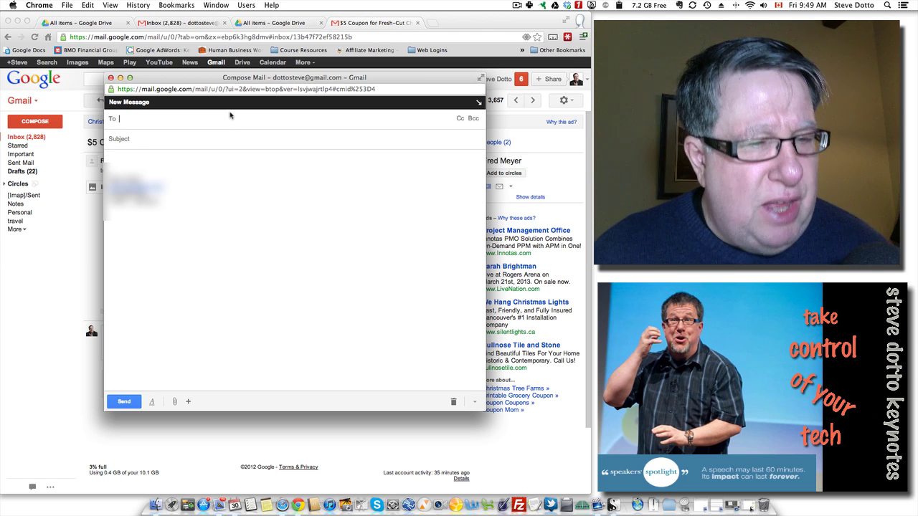
{"action": "mouse_move", "coordinate": [188, 401]}
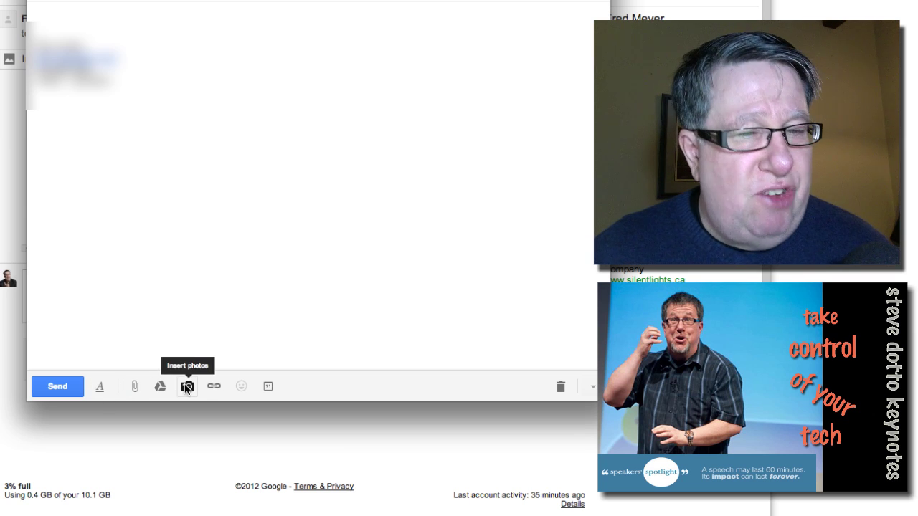
Retry attaching EvernoteSharing.mov to the popped-out draft, then close the 25MB-limit warning.
{"action": "left_click", "coordinate": [133, 386]}
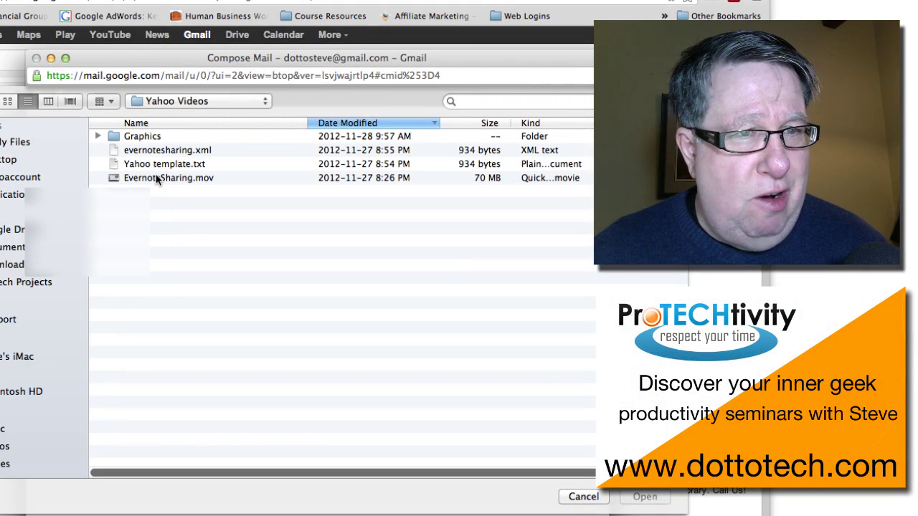
{"action": "left_click", "coordinate": [160, 178]}
{"action": "left_click", "coordinate": [645, 498]}
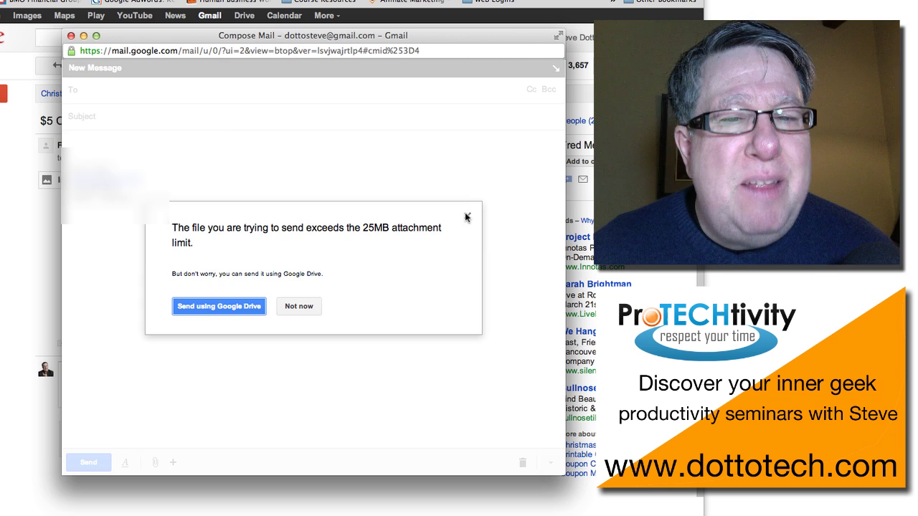
{"action": "left_click", "coordinate": [466, 217]}
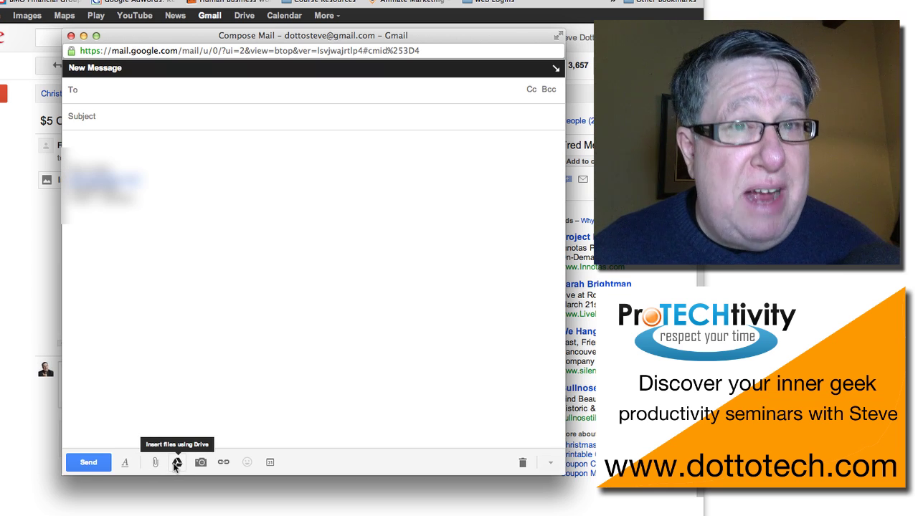
Insert EvernoteSharing.mov from My Drive into the draft as a Google Drive file.
{"action": "left_click", "coordinate": [176, 463]}
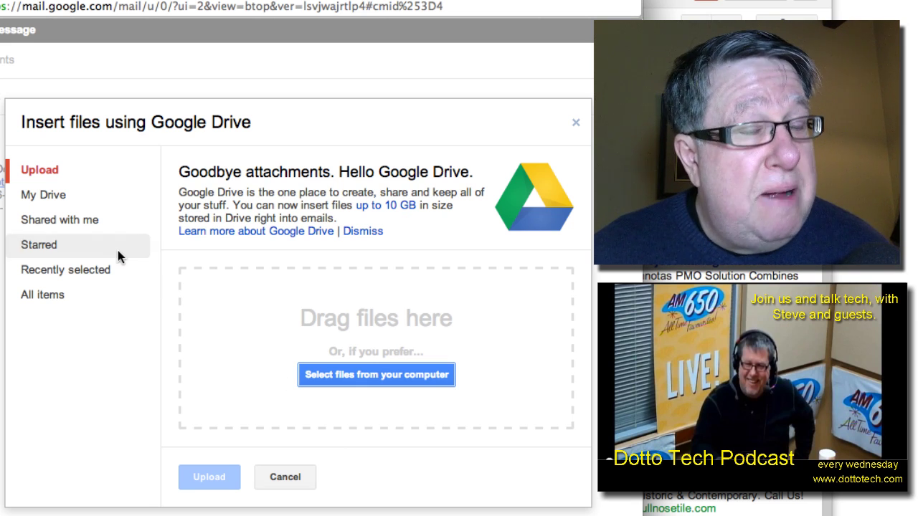
{"action": "left_click", "coordinate": [65, 196]}
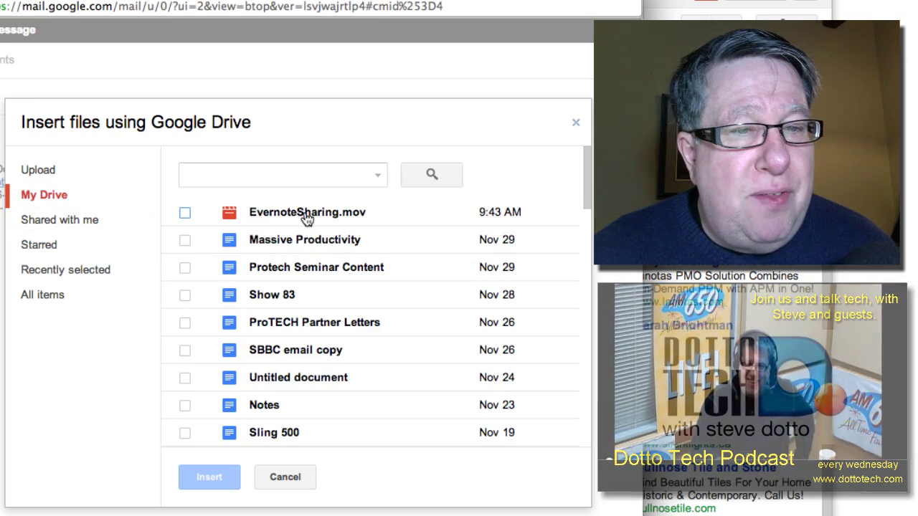
{"action": "left_click", "coordinate": [307, 213]}
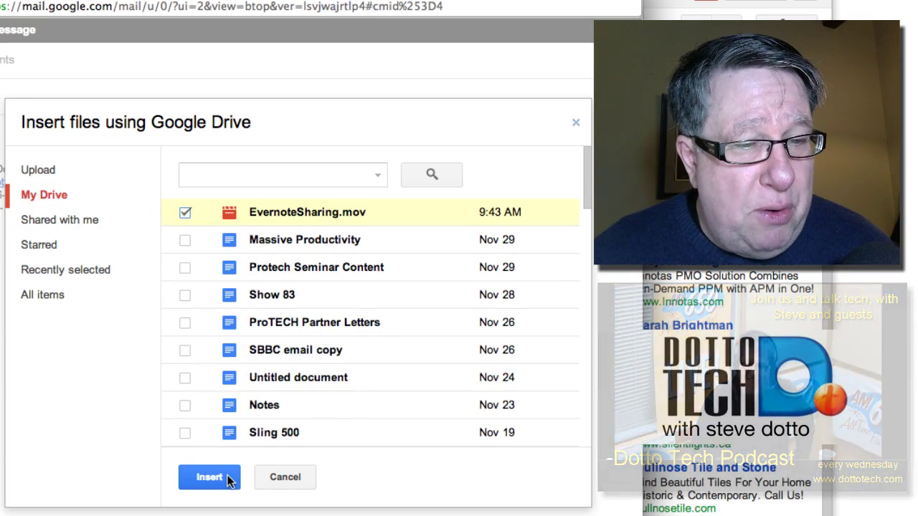
{"action": "left_click", "coordinate": [213, 475]}
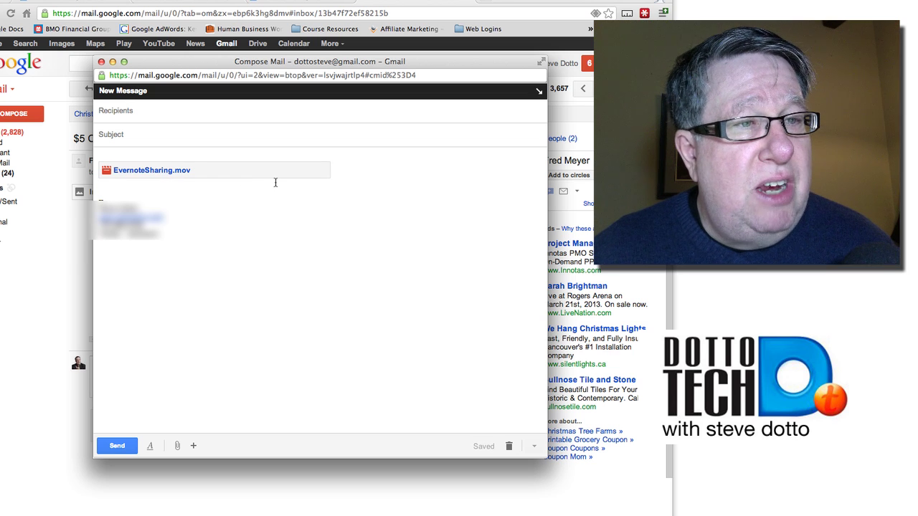
Address the draft to the contact suggested for 'st', then send it.
{"action": "left_click", "coordinate": [218, 113]}
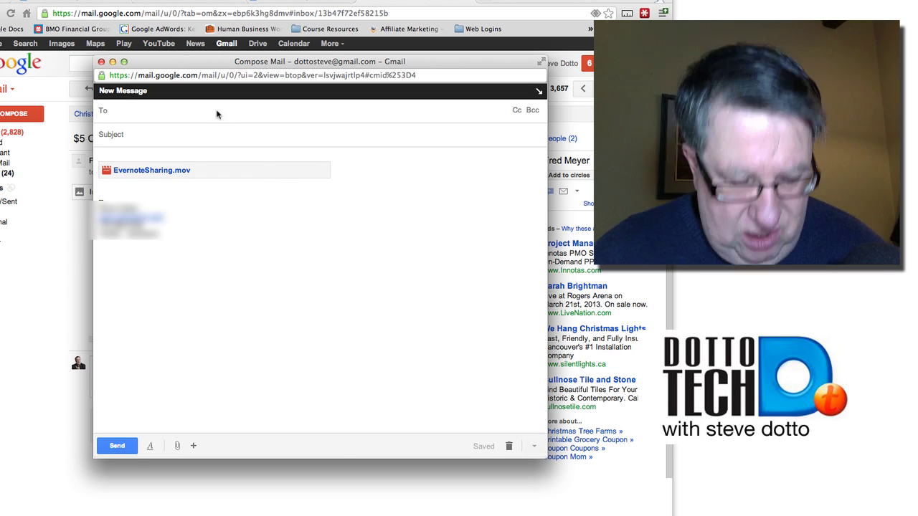
{"action": "type", "text": "ste"}
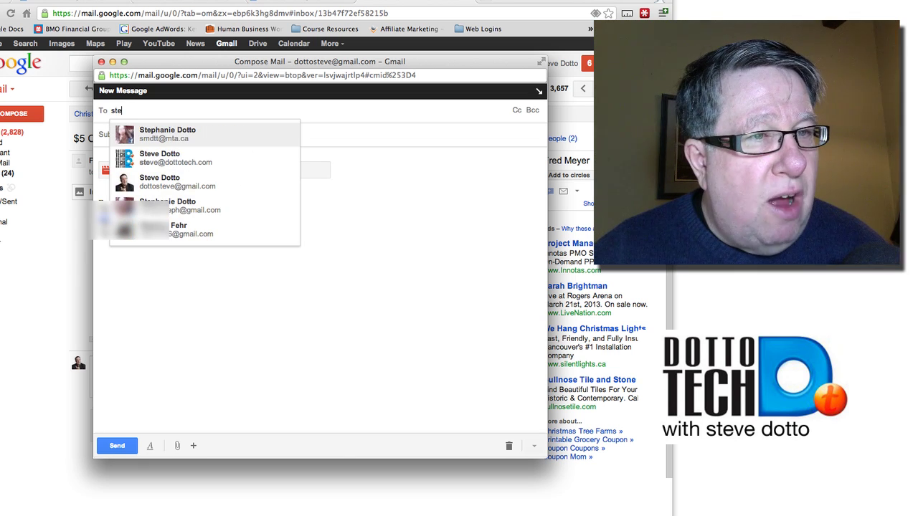
{"action": "key", "text": "Down"}
{"action": "key", "text": "Return"}
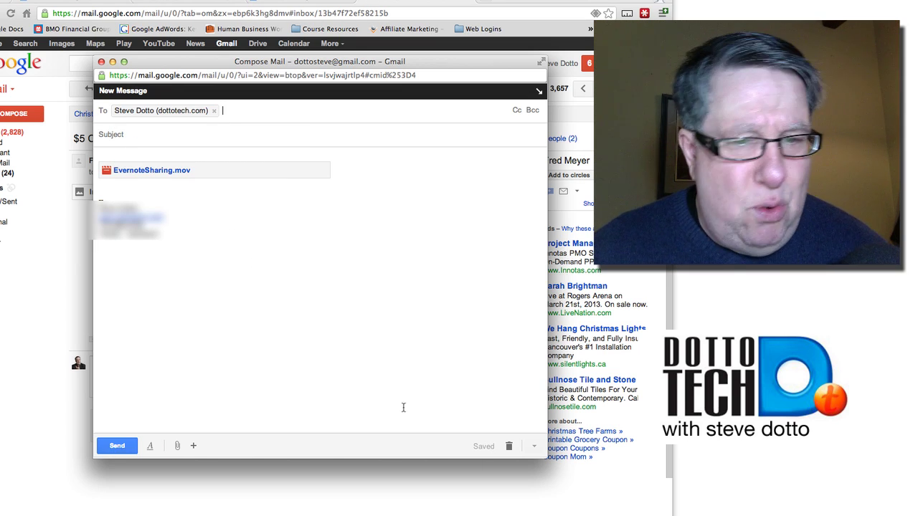
{"action": "left_click", "coordinate": [117, 446]}
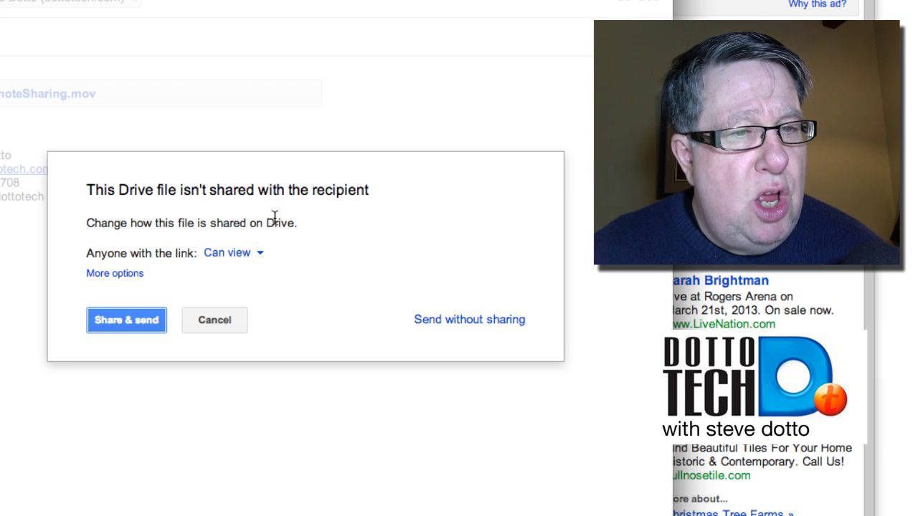
Review the Drive link and recipient sharing options and access levels, then cancel sharing.
{"action": "left_click", "coordinate": [238, 255]}
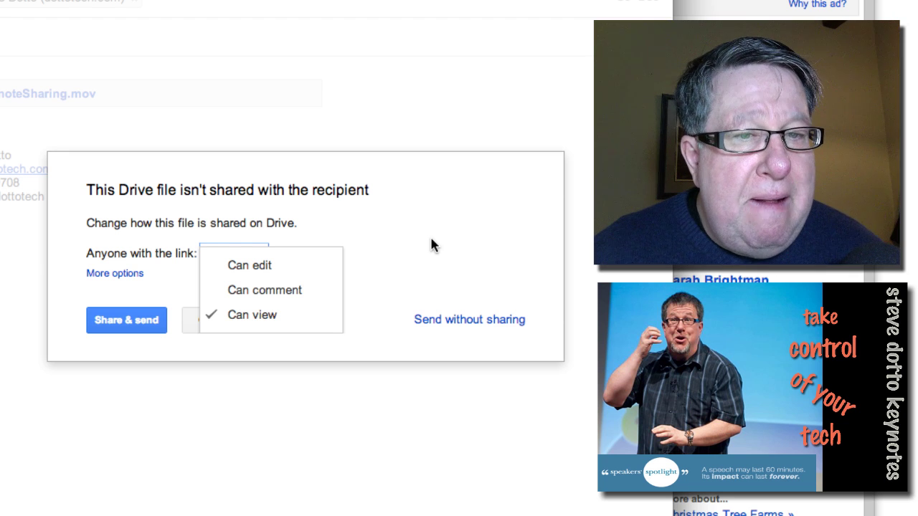
{"action": "left_click", "coordinate": [174, 267]}
{"action": "left_click", "coordinate": [118, 274]}
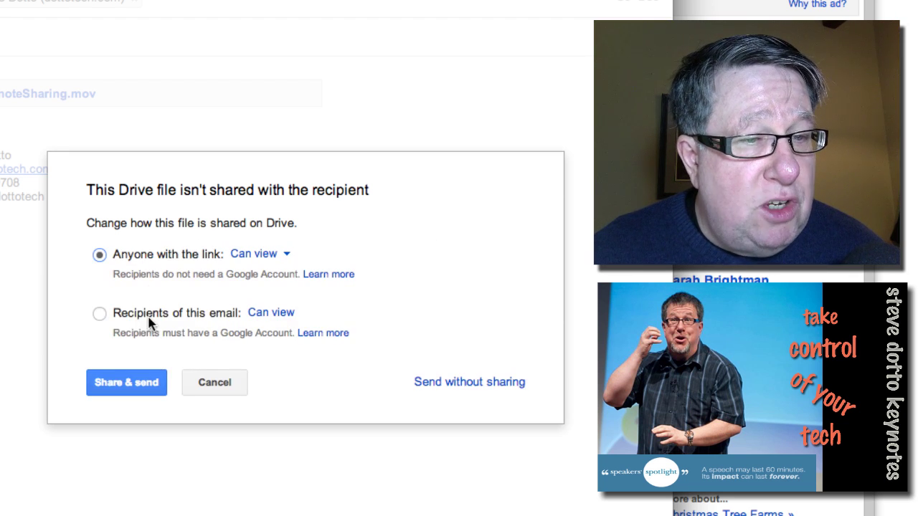
{"action": "left_click", "coordinate": [99, 313]}
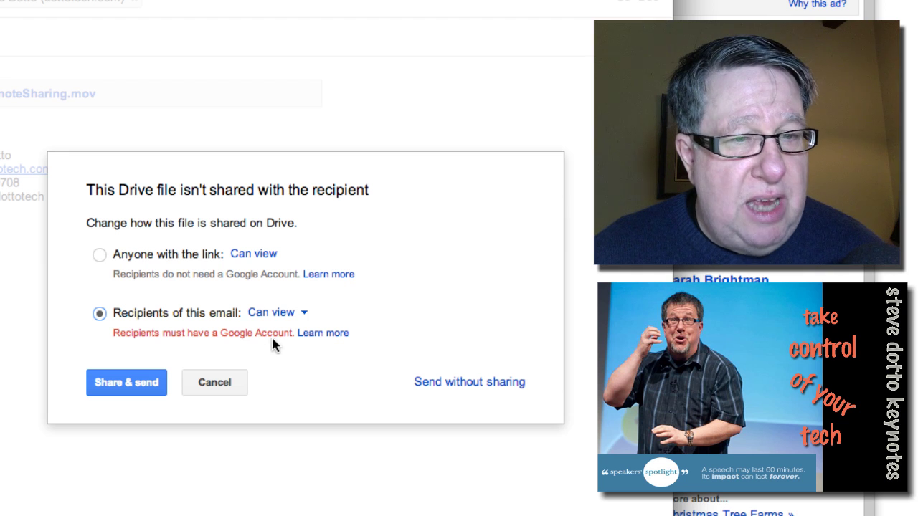
{"action": "left_click", "coordinate": [299, 316]}
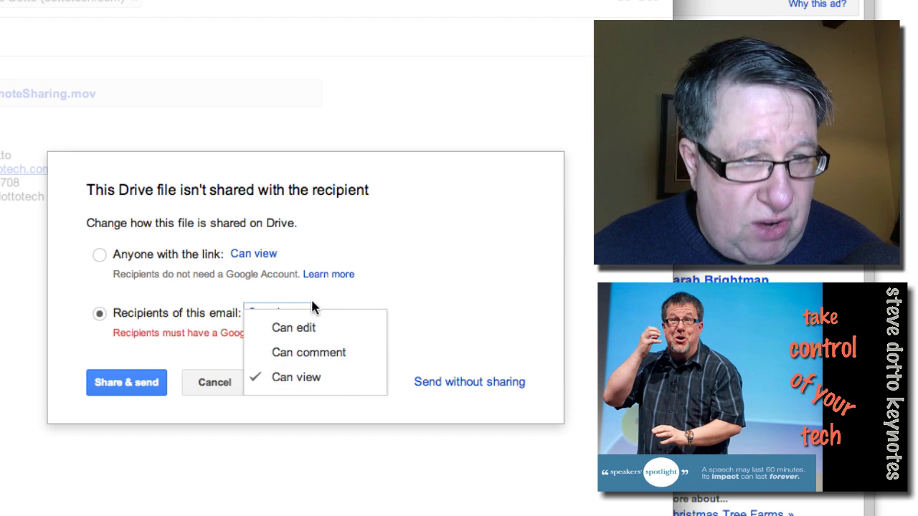
{"action": "left_click", "coordinate": [105, 256]}
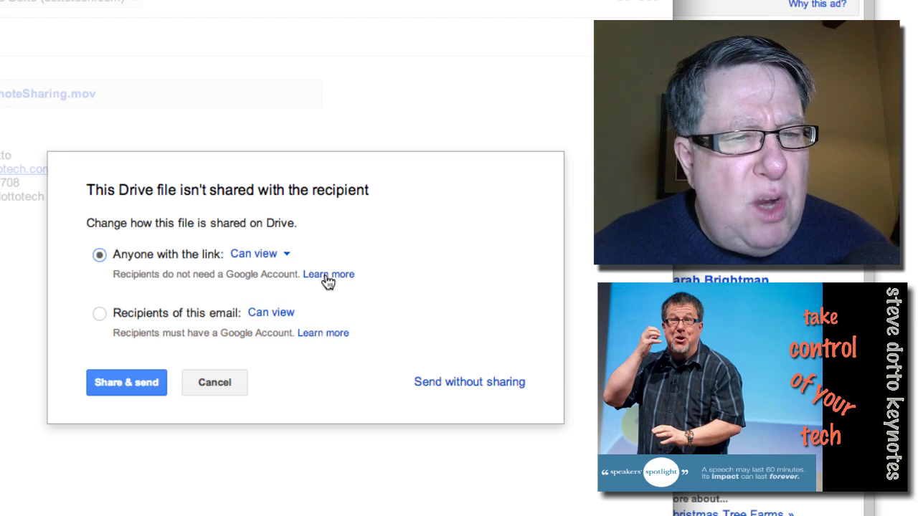
{"action": "left_click", "coordinate": [260, 254]}
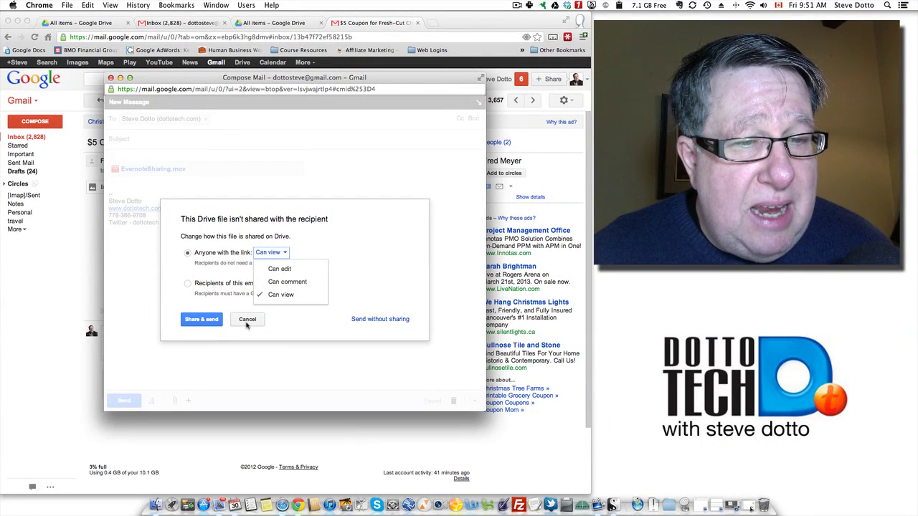
{"action": "left_click", "coordinate": [246, 322]}
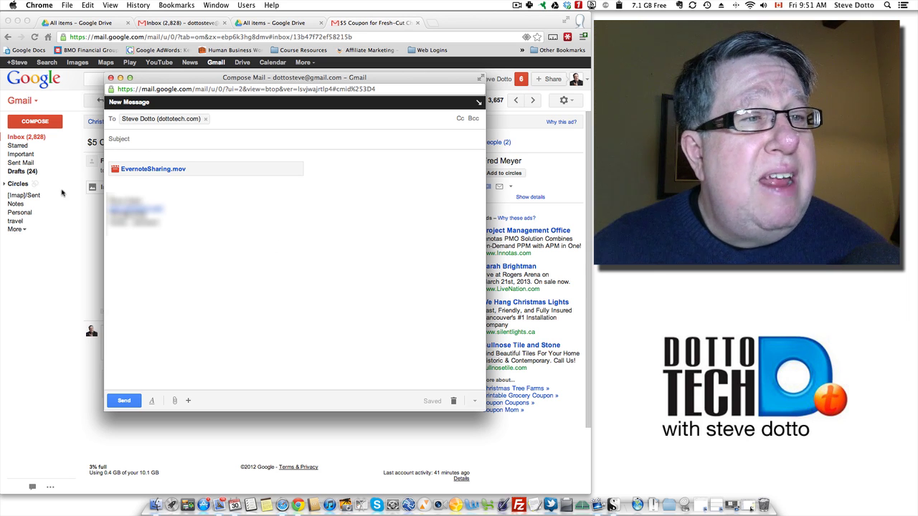
In Google Drive, check that EvernoteSharing.mov is private, then return to All items.
{"action": "left_click", "coordinate": [45, 233]}
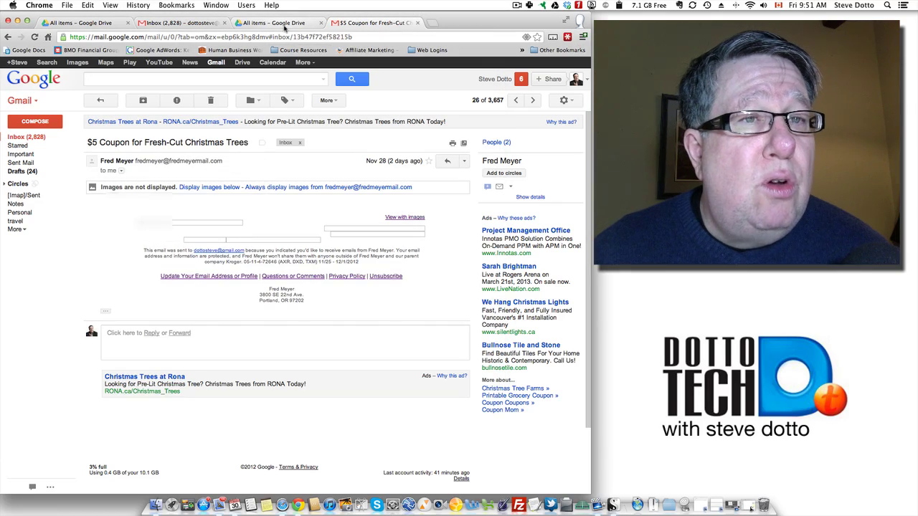
{"action": "left_click", "coordinate": [284, 23]}
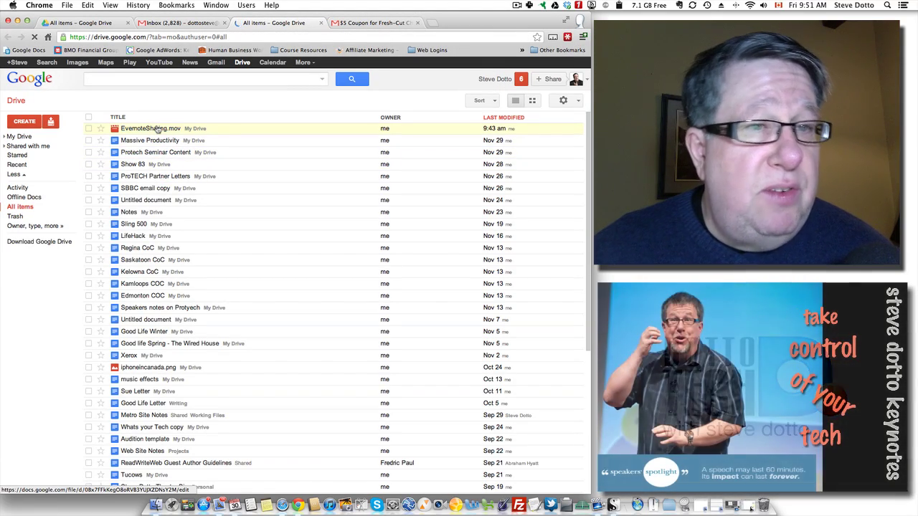
{"action": "left_click", "coordinate": [158, 129]}
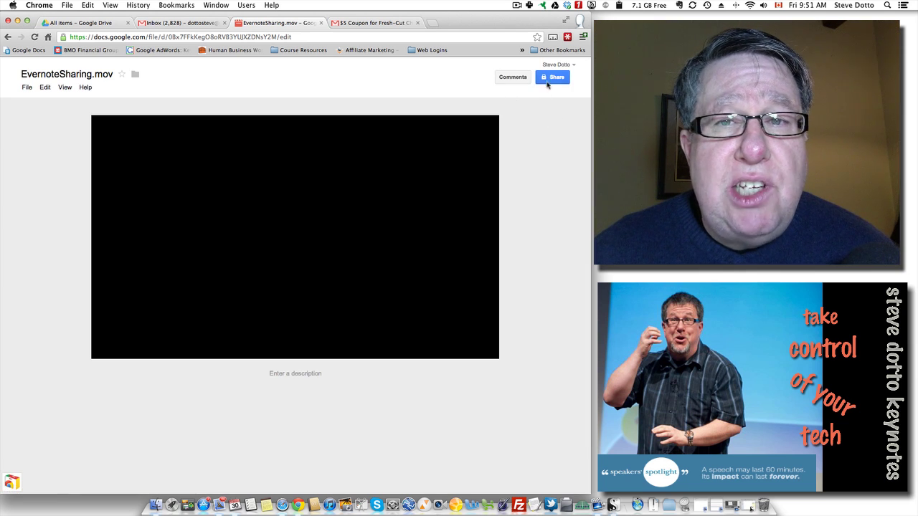
{"action": "left_click", "coordinate": [553, 78]}
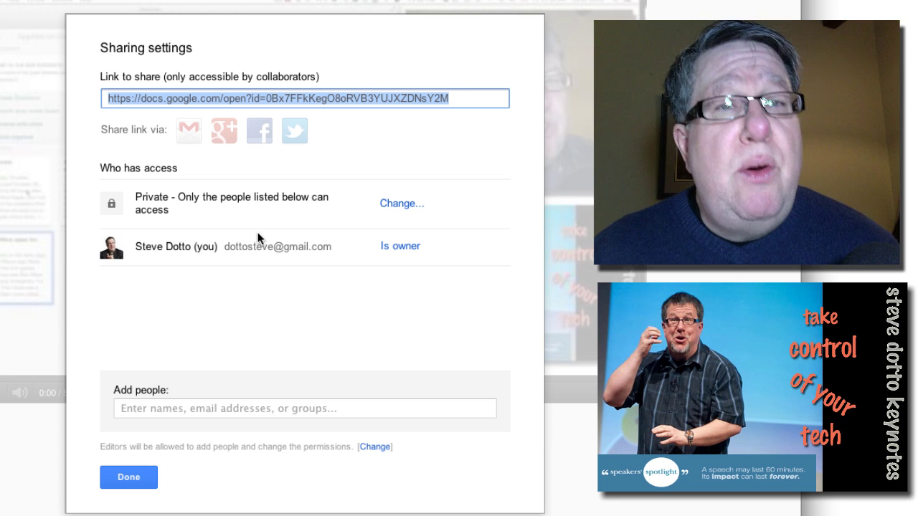
{"action": "left_click", "coordinate": [138, 480]}
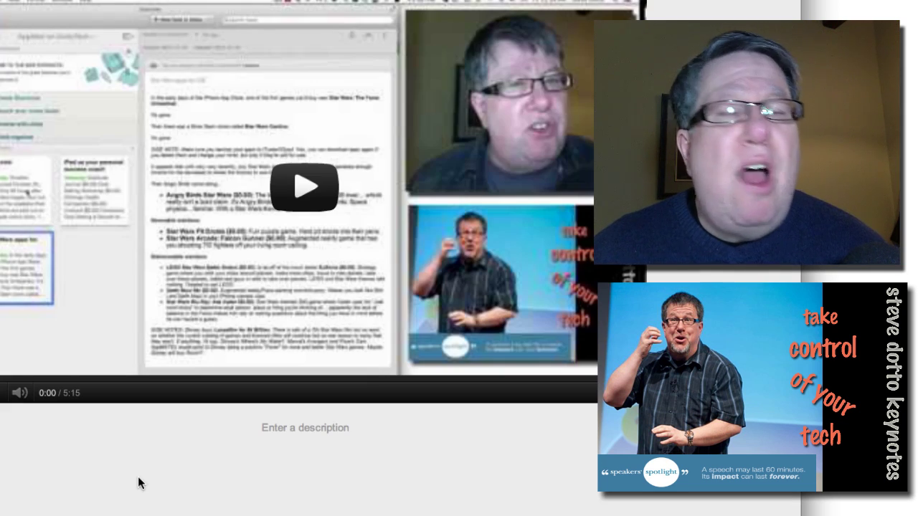
{"action": "left_click", "coordinate": [10, 38]}
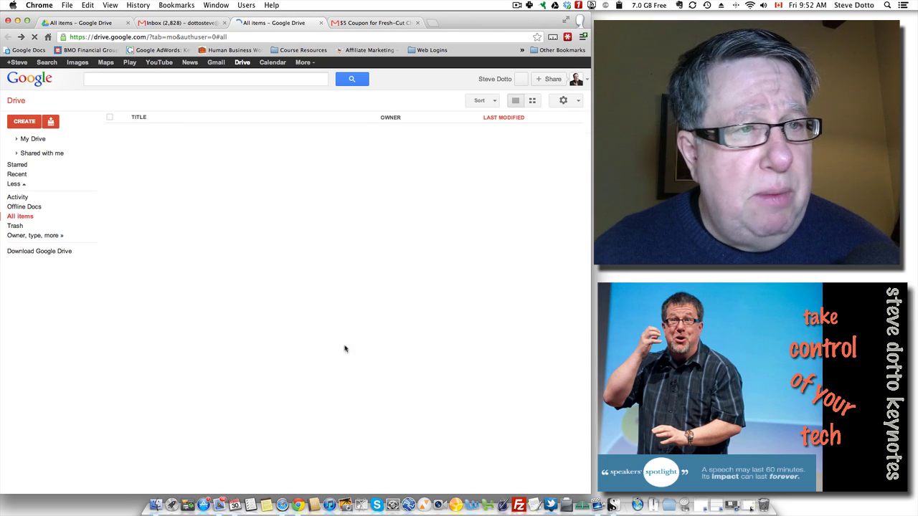
Bring the Compose Mail draft to the front over Gmail's upper-left area.
{"action": "left_click", "coordinate": [368, 23]}
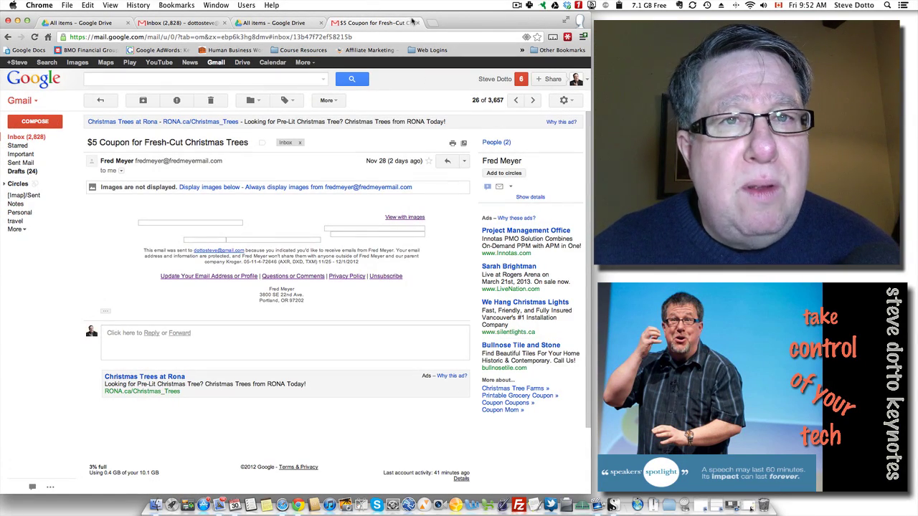
{"action": "left_click_drag", "start_coordinate": [412, 21], "coordinate": [417, 114]}
{"action": "left_click_drag", "start_coordinate": [405, 77], "coordinate": [405, 188]}
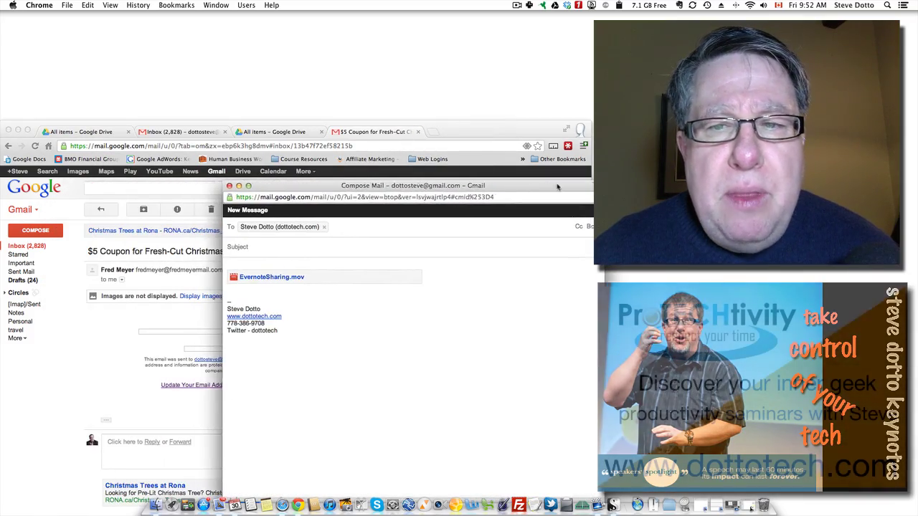
{"action": "left_click_drag", "start_coordinate": [466, 42], "coordinate": [465, 25]}
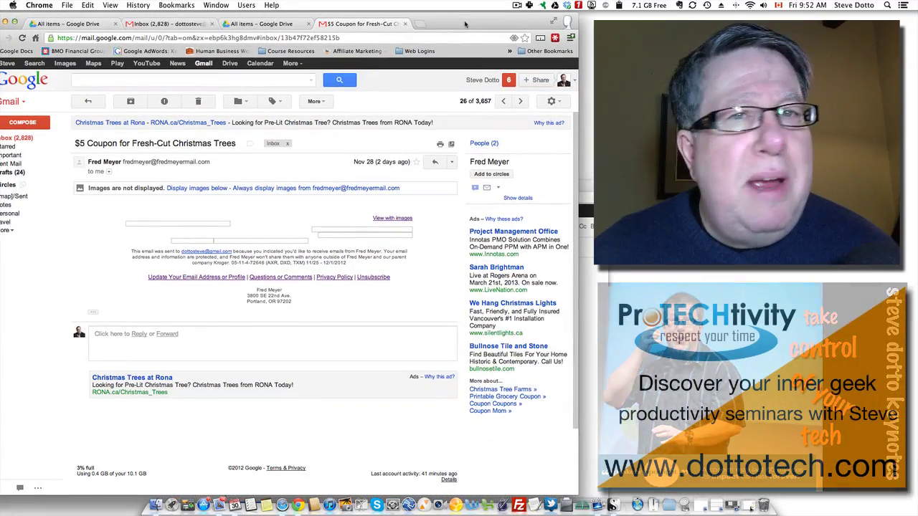
{"action": "left_click", "coordinate": [585, 188]}
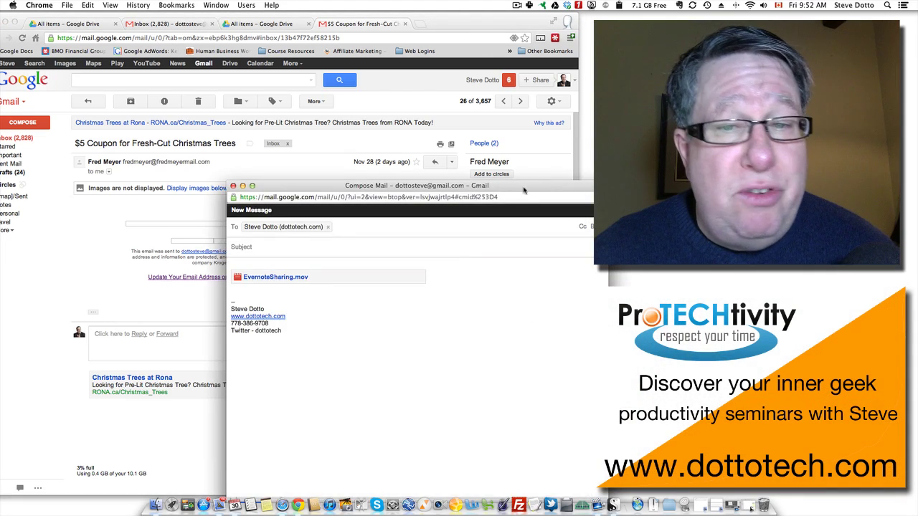
{"action": "left_click_drag", "start_coordinate": [523, 190], "coordinate": [390, 84]}
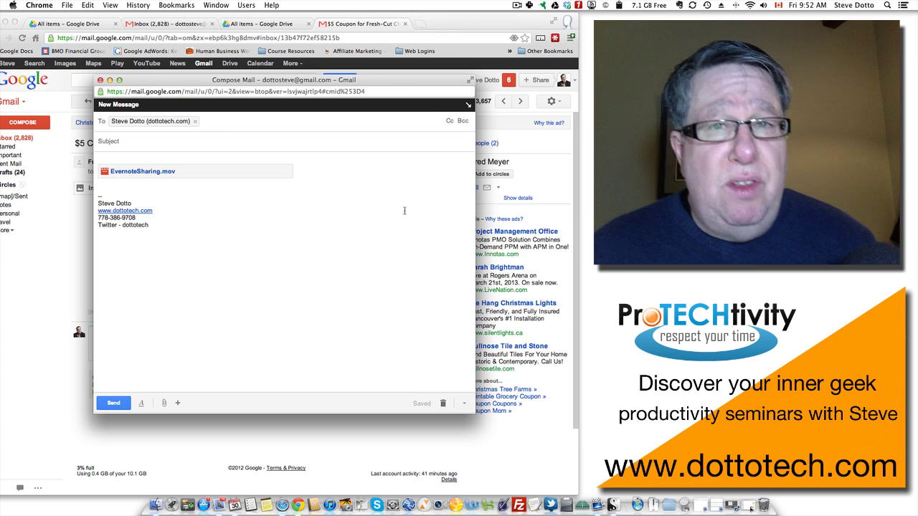
{"action": "mouse_move", "coordinate": [159, 404]}
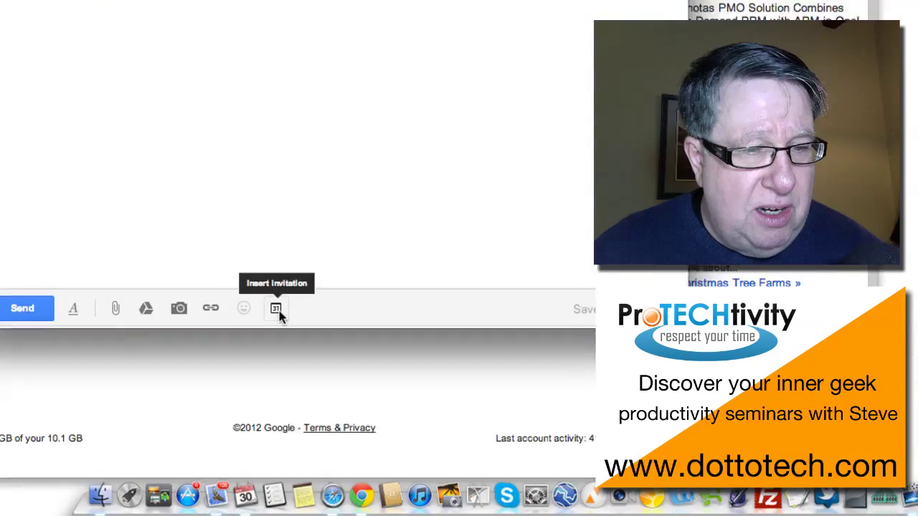
Dismiss the calendar invitation form without inserting it, then show the draft's More options menu.
{"action": "left_click", "coordinate": [281, 293]}
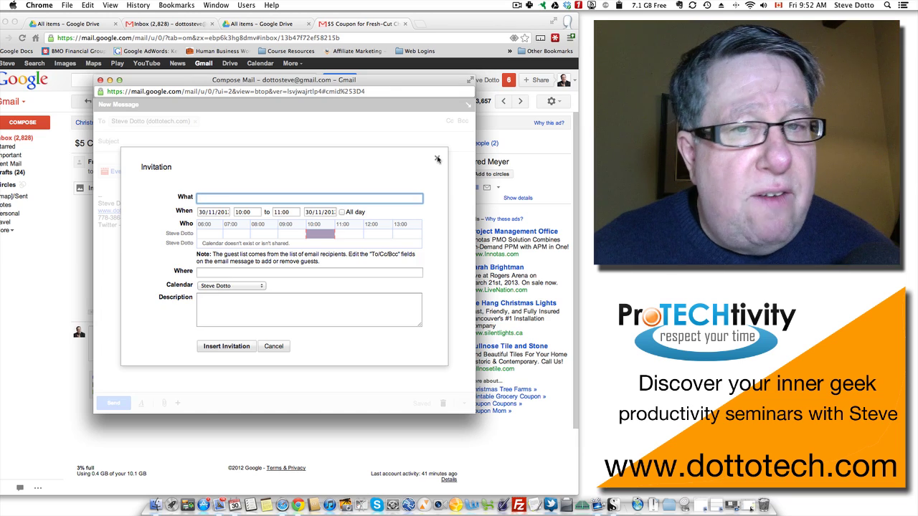
{"action": "left_click", "coordinate": [437, 159]}
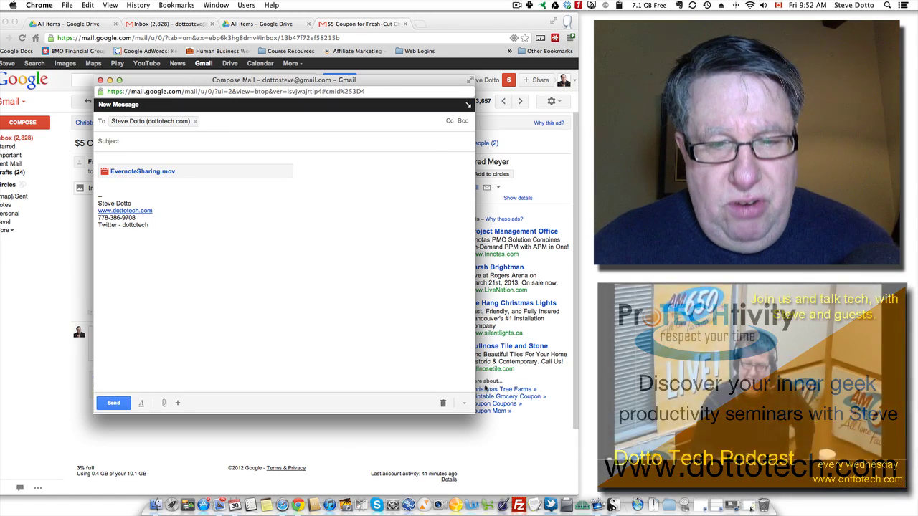
{"action": "left_click", "coordinate": [464, 404]}
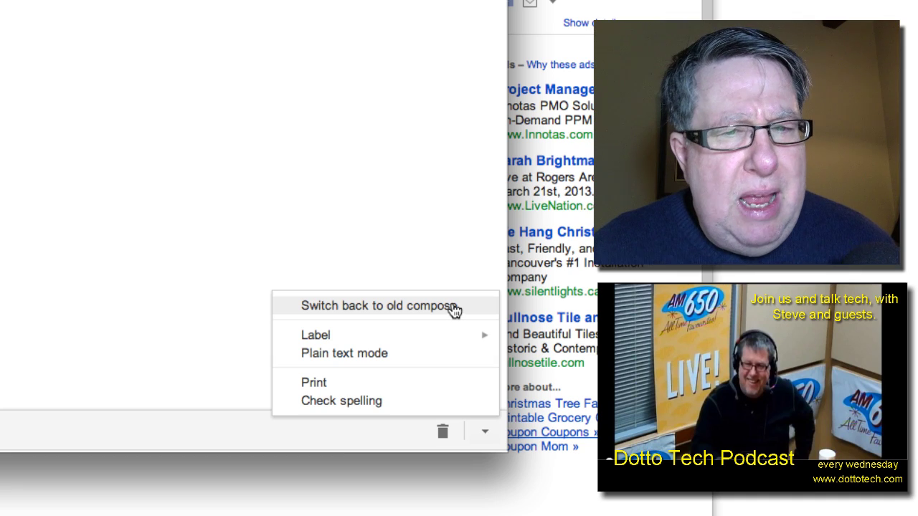
Close the More options menu, keeping the new compose style with EvernoteSharing.mov attached.
{"action": "left_click", "coordinate": [307, 34]}
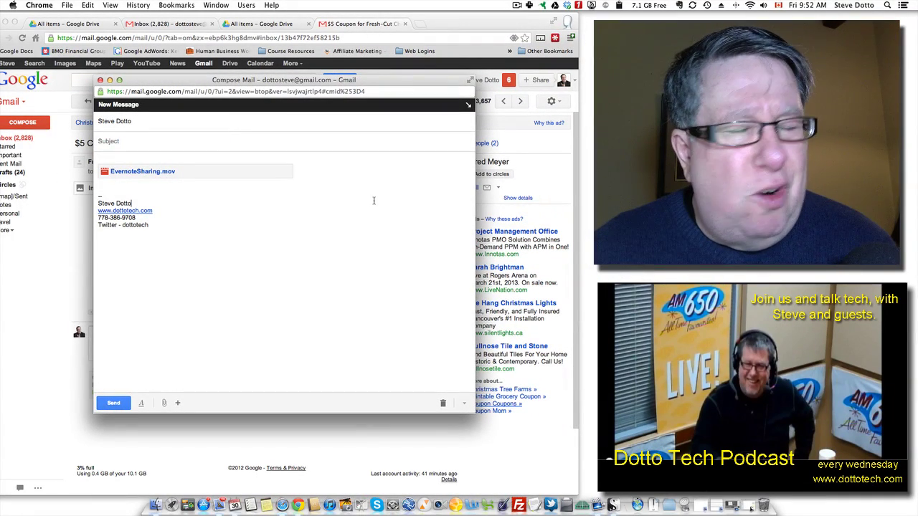